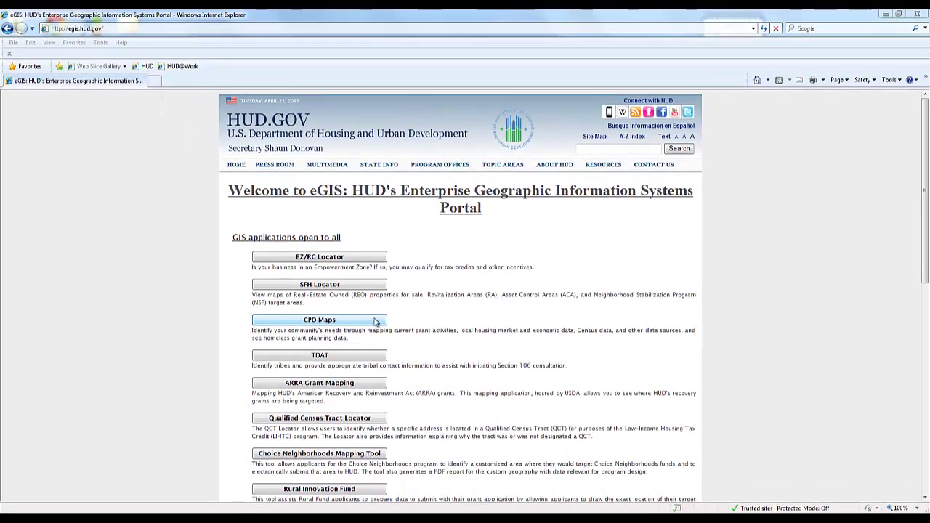
# Launch CPD Maps from the HUD eGIS Portal welcome page
pyautogui.click(358, 371)
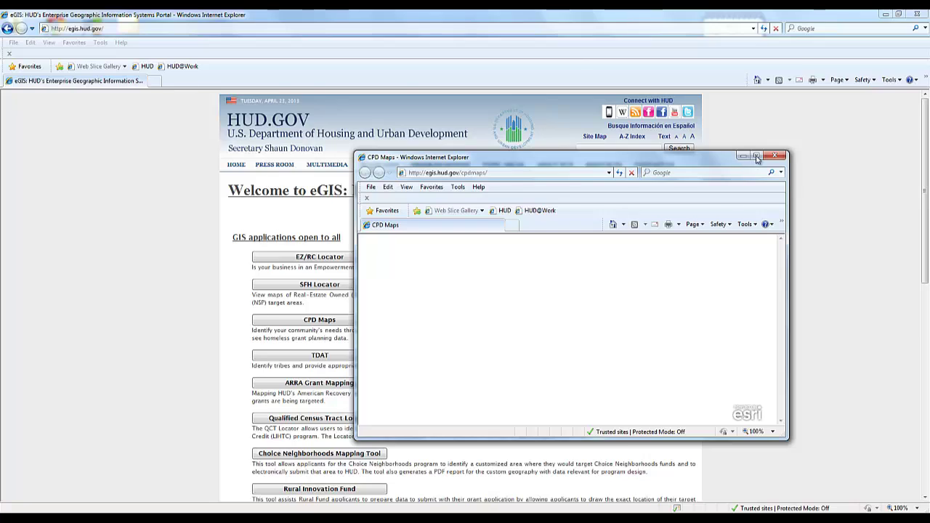
# Maximize the window, search Washington, DC, and open the DISTRICT OF COLUMBIA - CDBG grantee
pyautogui.click(757, 156)
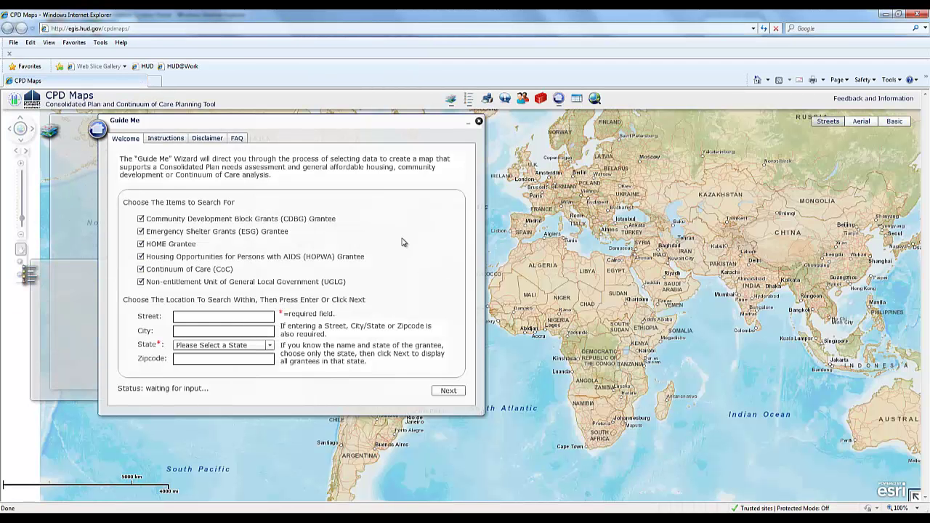
pyautogui.click(260, 331)
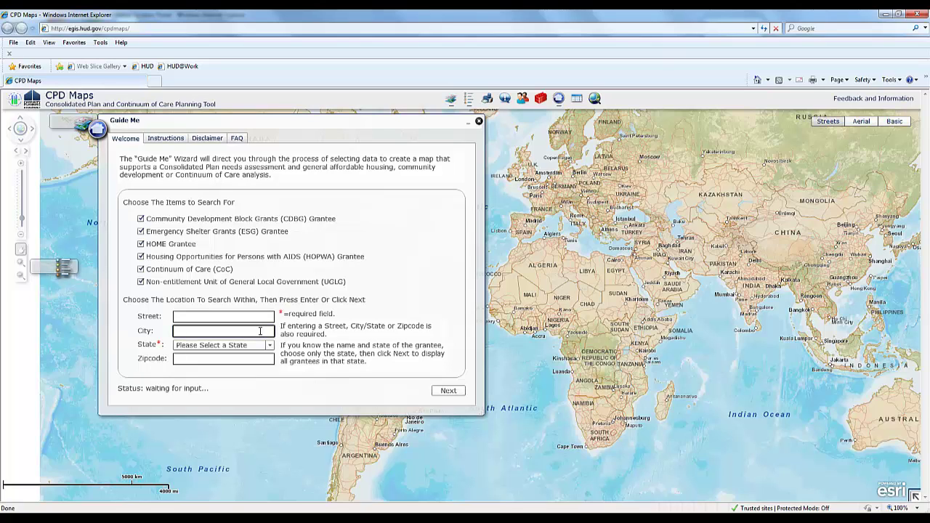
pyautogui.write('Washington')
pyautogui.press('Tab')
pyautogui.press('d')
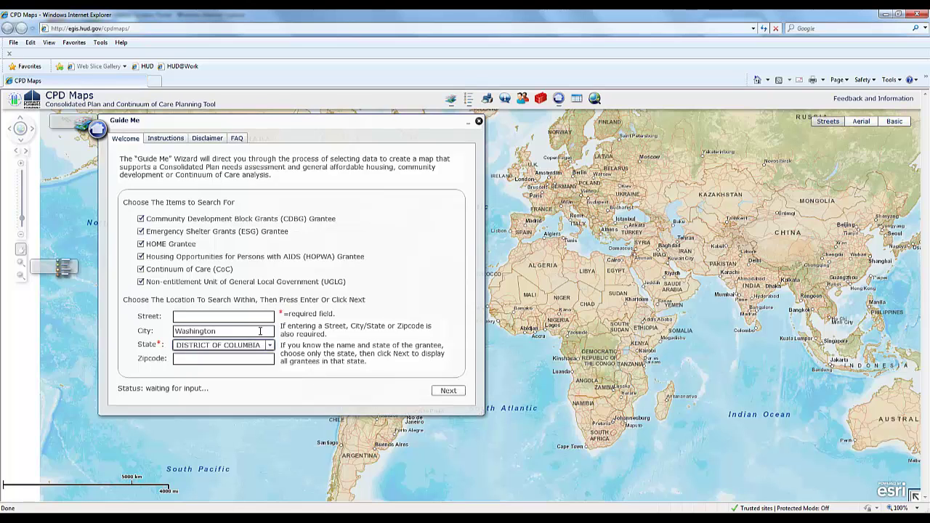
pyautogui.press('Return')
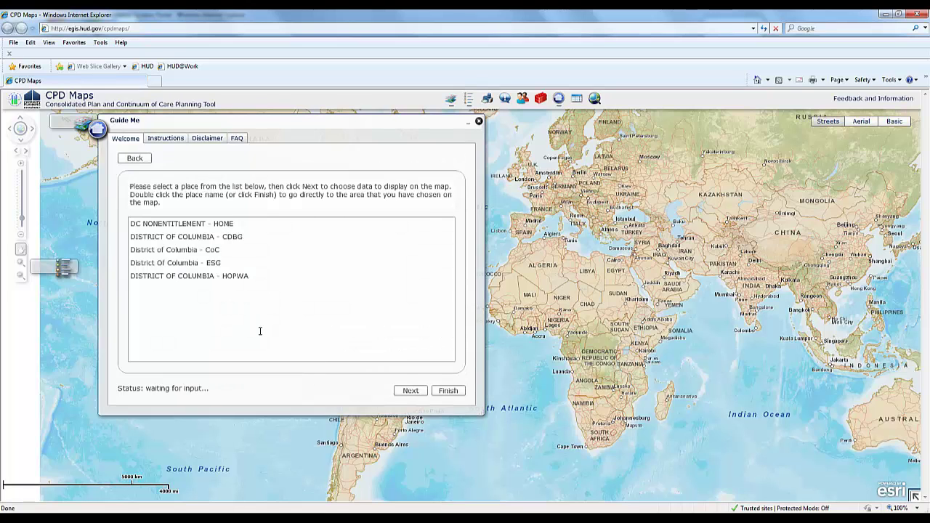
pyautogui.click(237, 238)
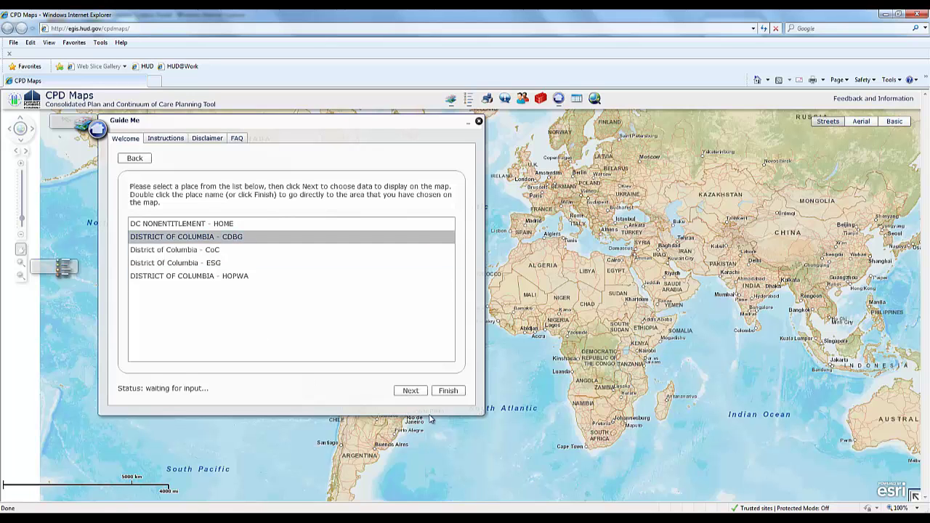
pyautogui.click(436, 393)
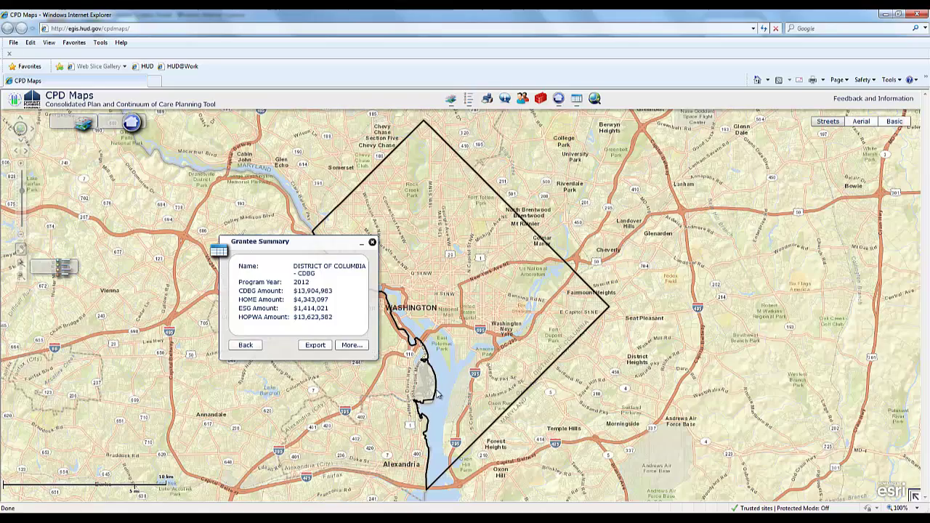
# Close the Grantee Summary, zoom into central Washington, and show the Map Selection layer list
pyautogui.moveTo(316, 247); pyautogui.dragTo(241, 278)
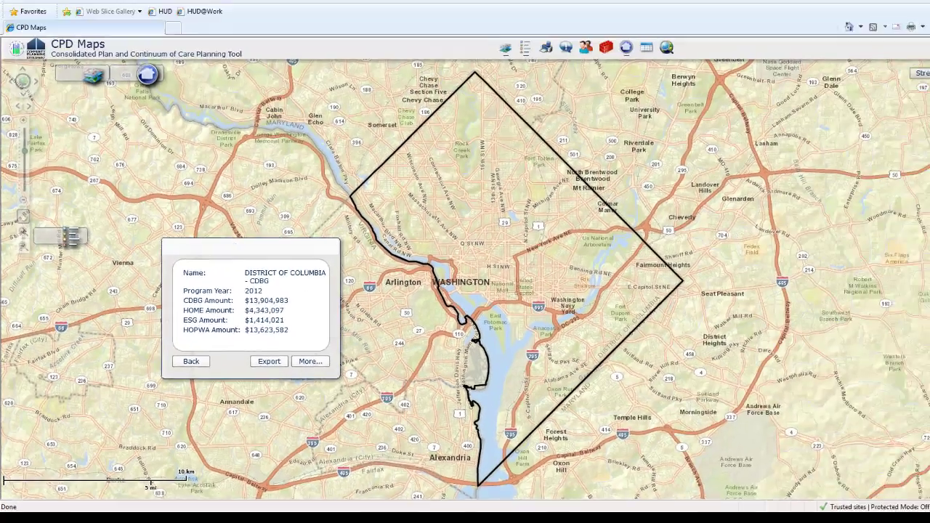
pyautogui.click(331, 248)
pyautogui.scroll(1, 452, 275)
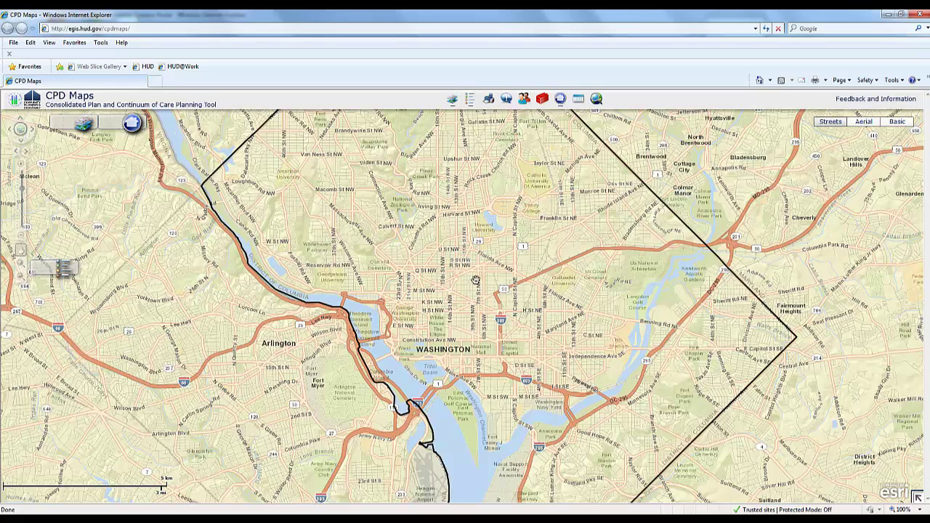
pyautogui.click(80, 131)
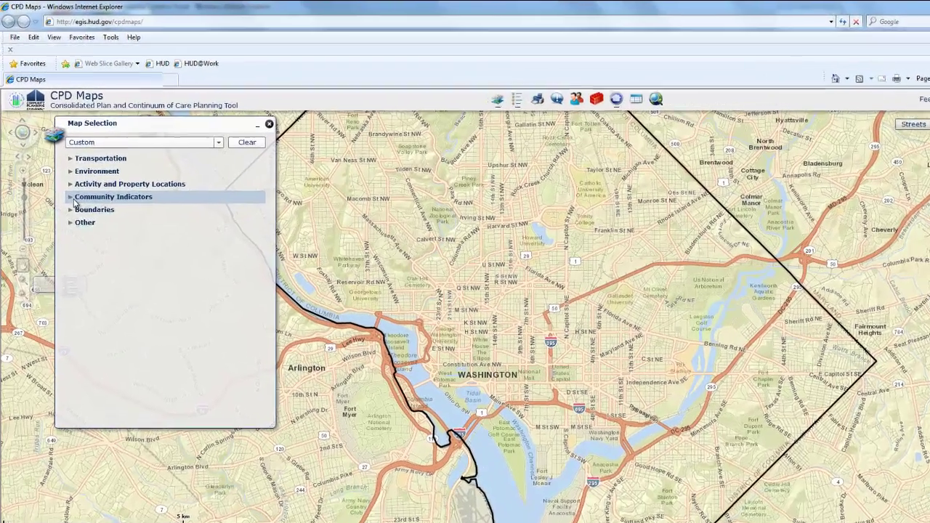
# Turn on the Change in Median Rent layer under Community Indicators > Housing Supply
pyautogui.click(62, 188)
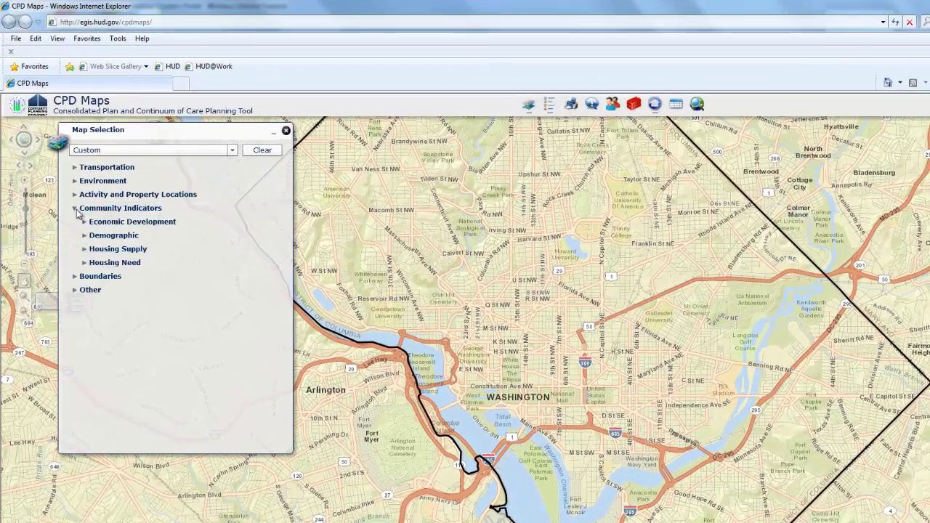
pyautogui.click(85, 249)
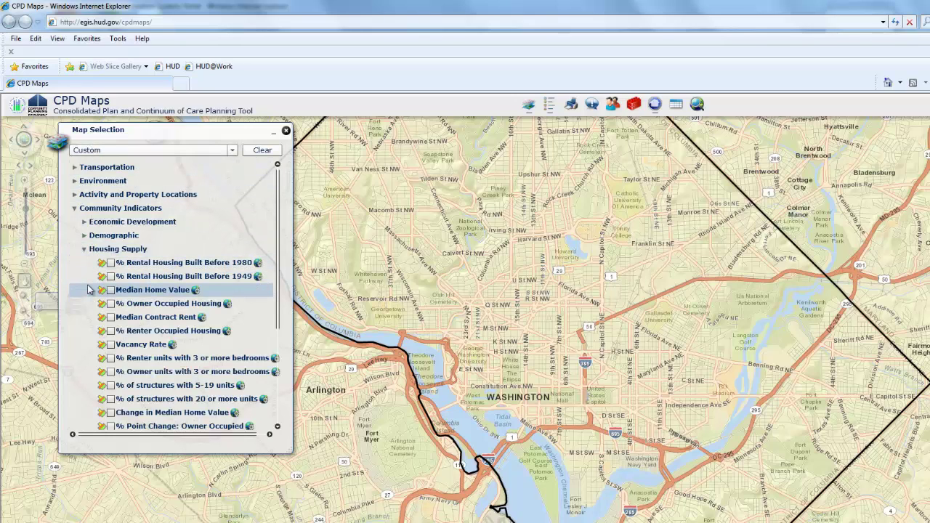
pyautogui.scroll(-1, 80, 338)
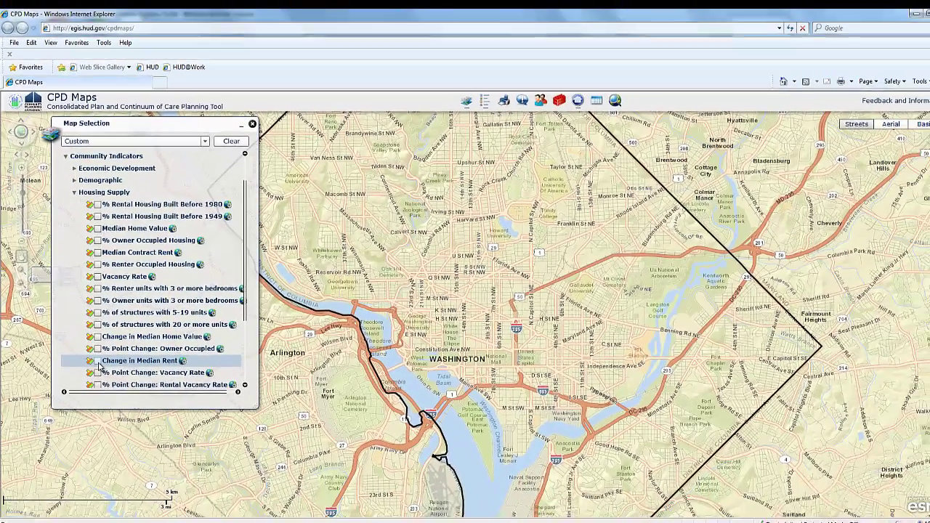
pyautogui.click(110, 399)
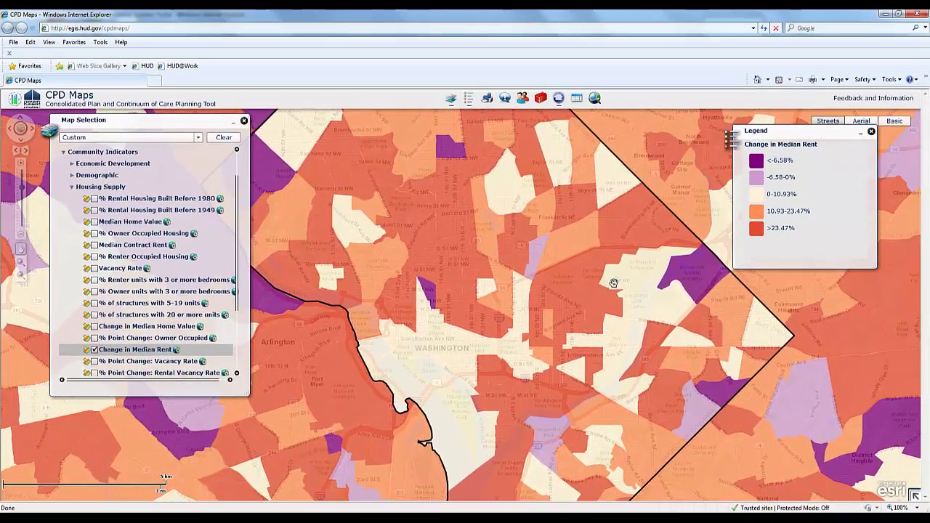
# Zoom out to the whole District and scroll the layer list down to Boundaries
pyautogui.scroll(-1, 589, 306)
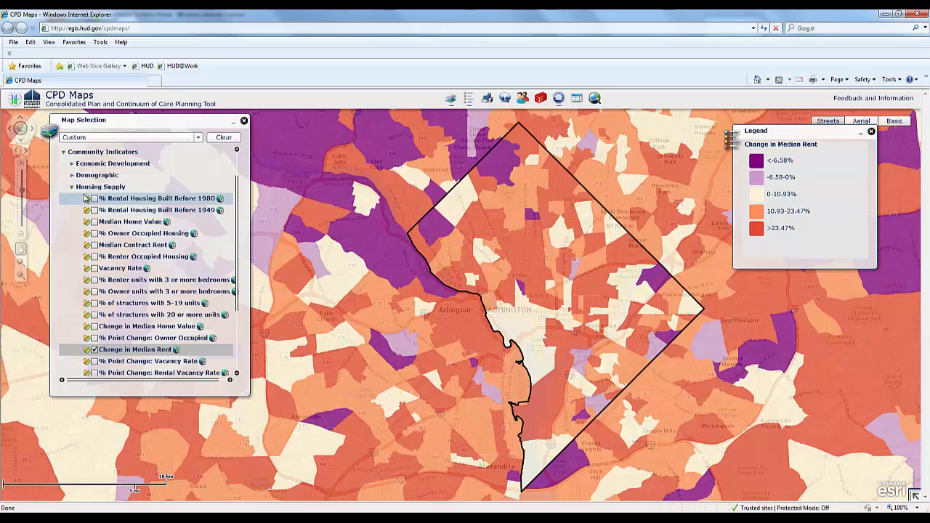
pyautogui.moveTo(238, 254); pyautogui.dragTo(237, 319)
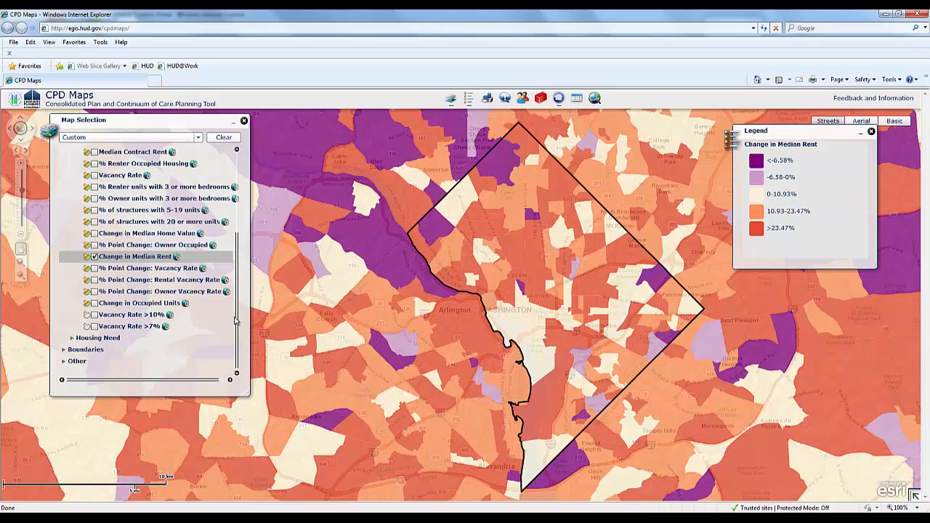
# Add the Boundaries > Other > Low-Mod Census Tracts layer and zoom into central Washington
pyautogui.click(65, 350)
pyautogui.click(72, 349)
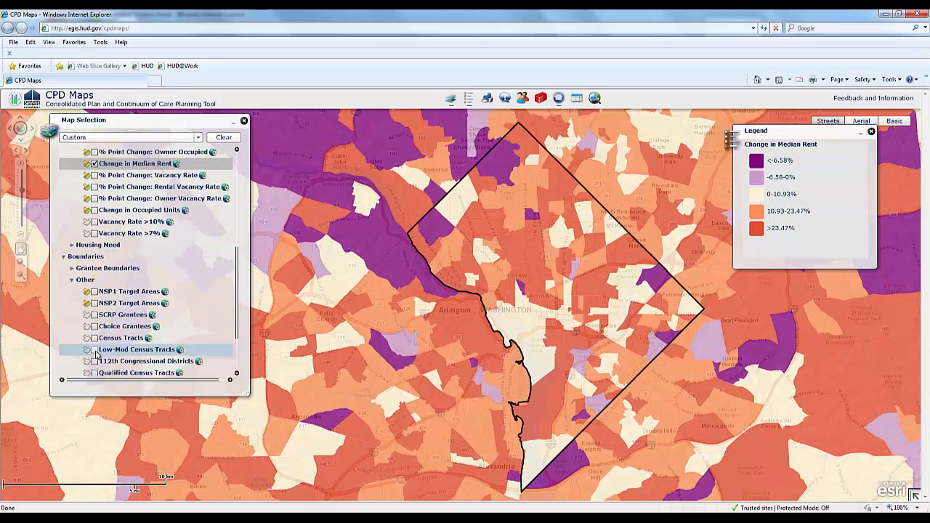
pyautogui.click(95, 351)
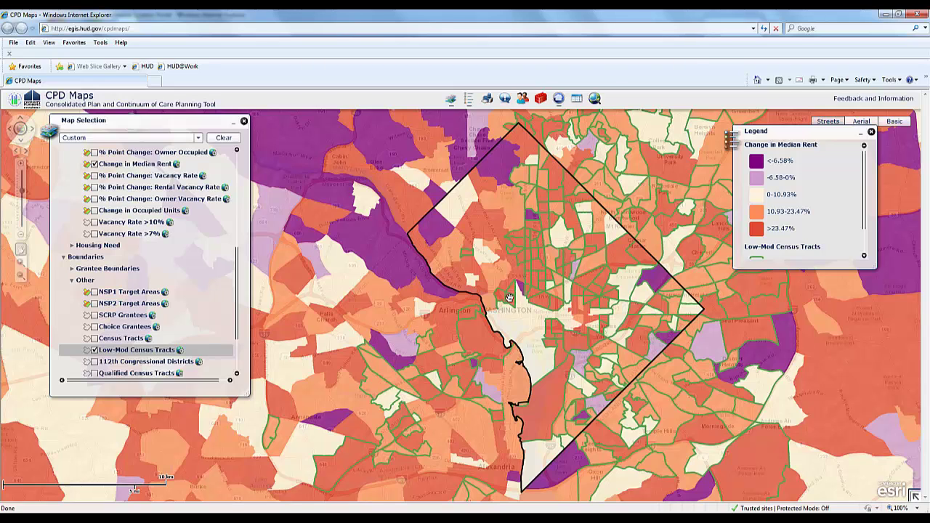
pyautogui.scroll(1, 596, 296)
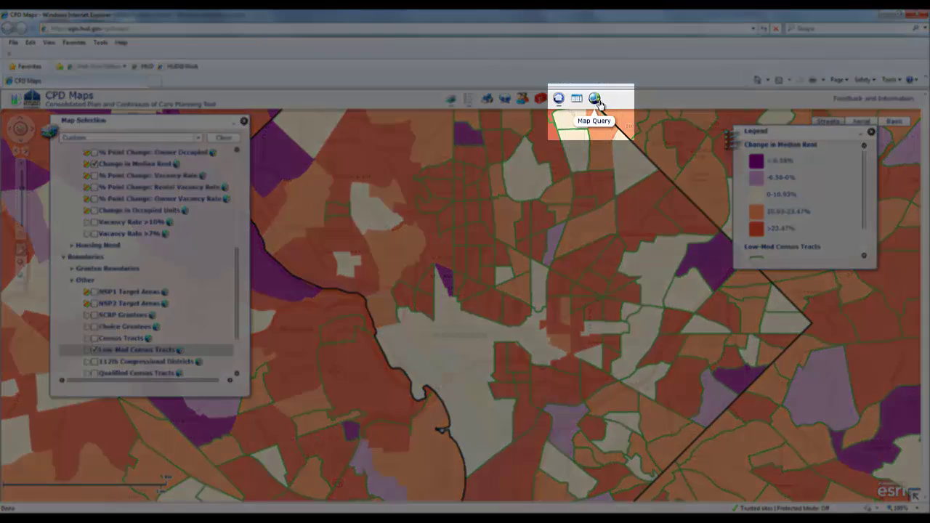
# Start a Map Query on the Grantee Jurisdiction using Tract geography
pyautogui.click(599, 105)
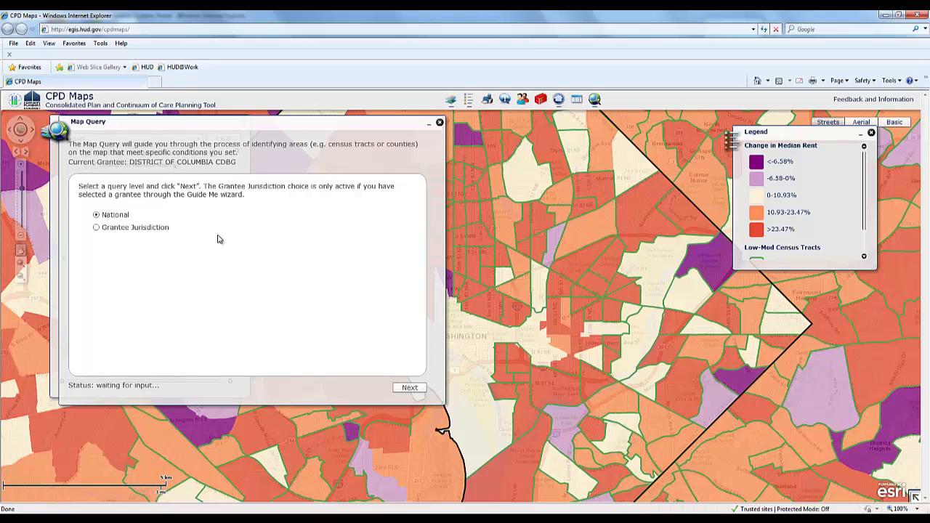
pyautogui.click(96, 229)
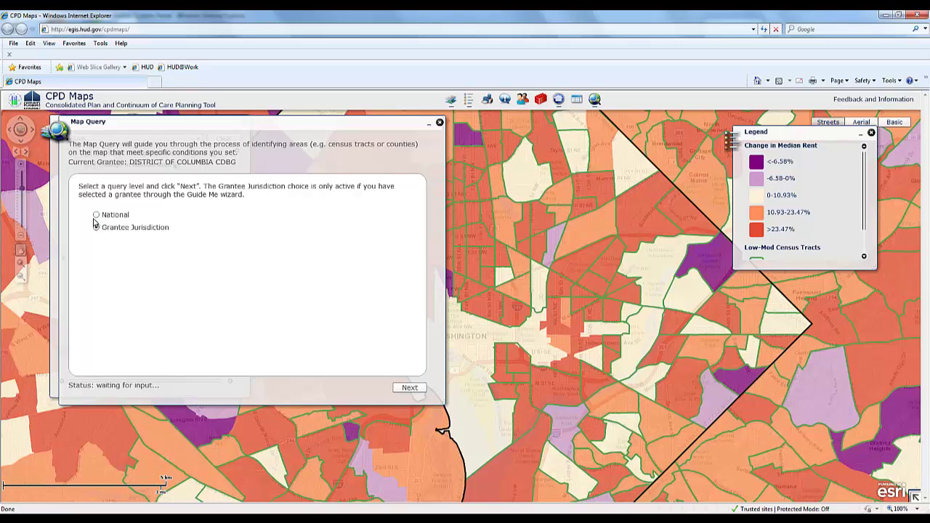
pyautogui.click(409, 391)
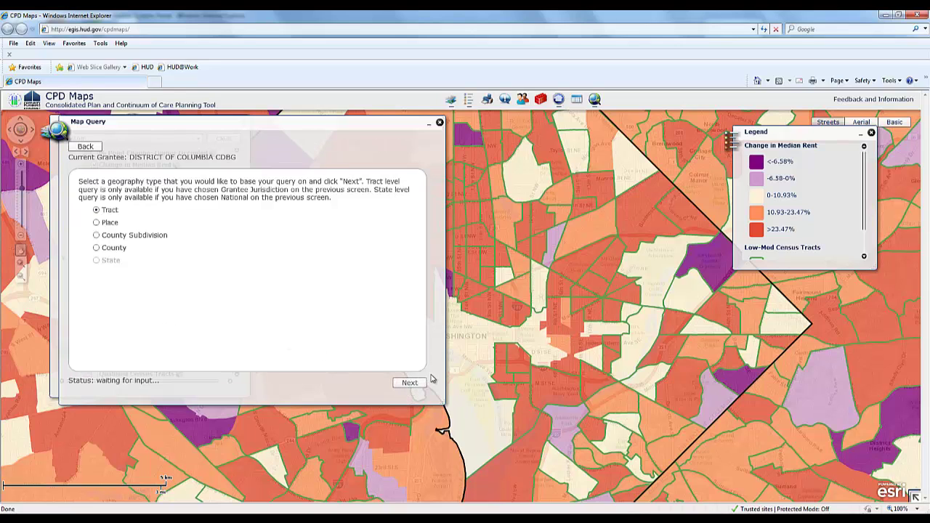
pyautogui.click(410, 384)
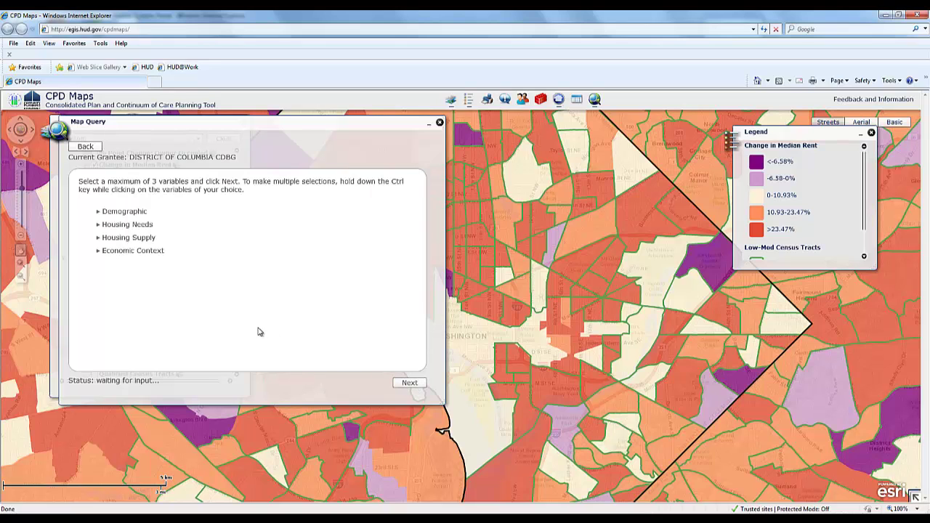
# Choose % Renter units affordable to 50% HAMFI under Housing Affordability by Tenure
pyautogui.click(98, 239)
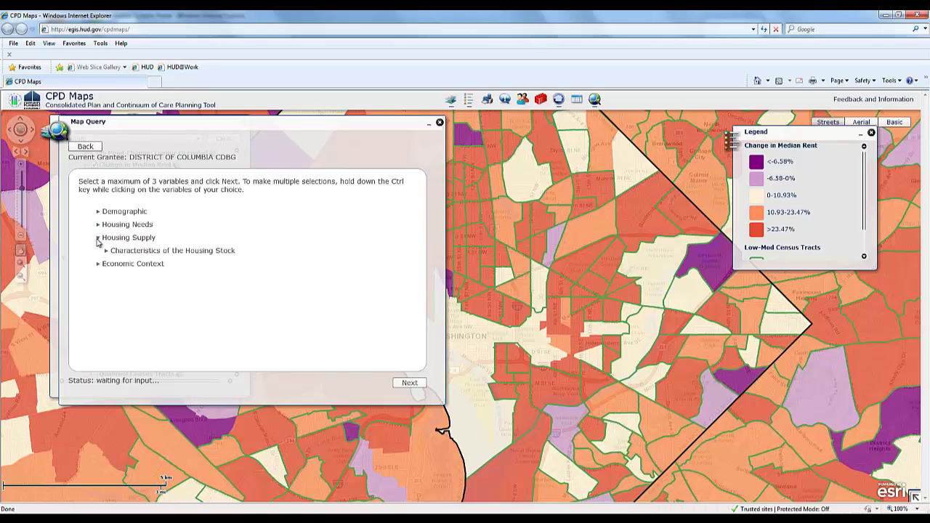
pyautogui.click(107, 252)
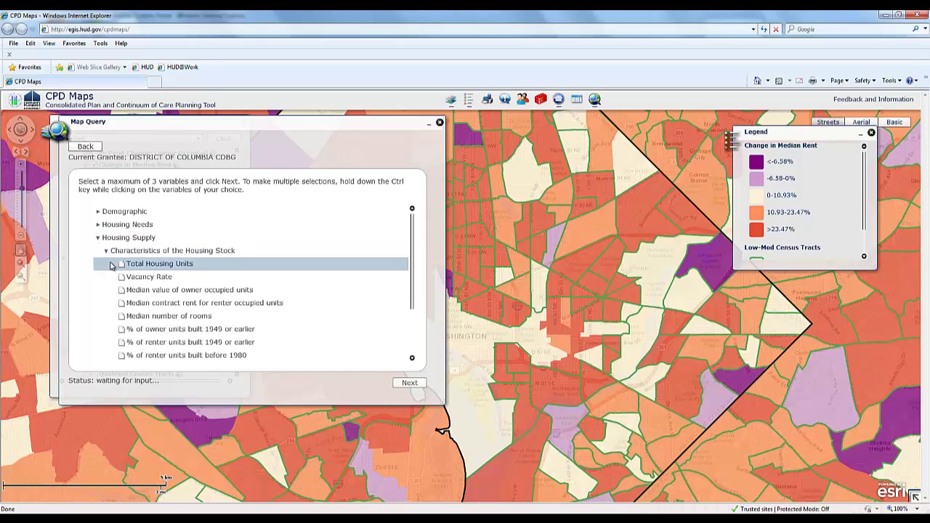
pyautogui.scroll(-3, 111, 264)
pyautogui.click(114, 331)
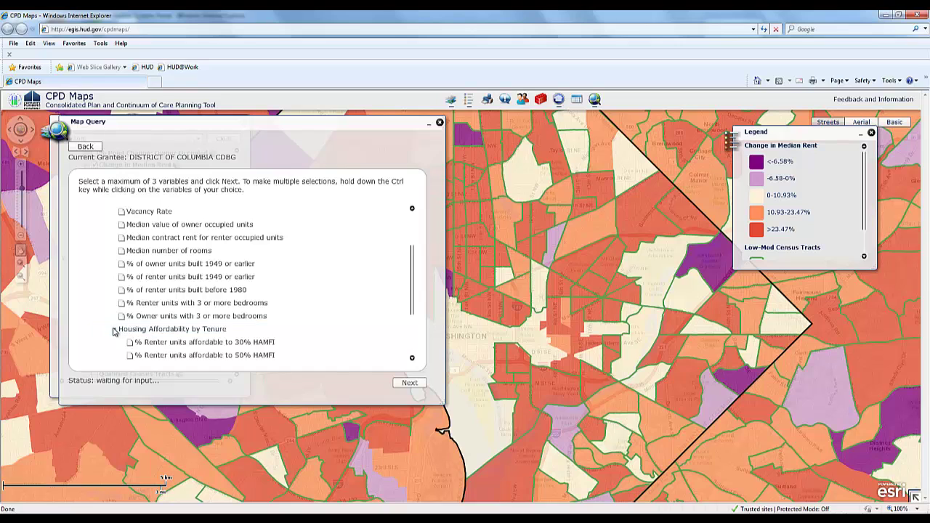
pyautogui.moveTo(412, 311); pyautogui.dragTo(411, 336)
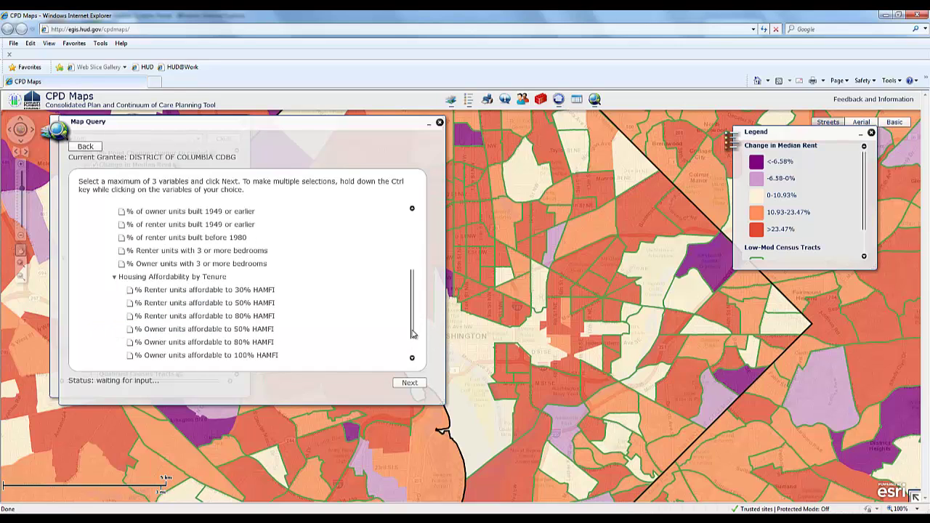
pyautogui.click(273, 309)
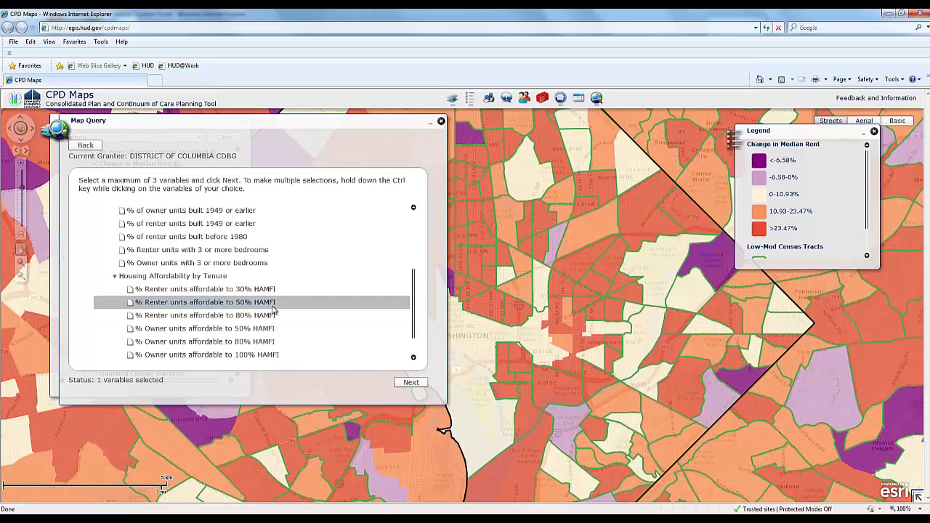
# Set the query range to 70–100% and run it, matching 9 of 178 tracts
pyautogui.click(412, 382)
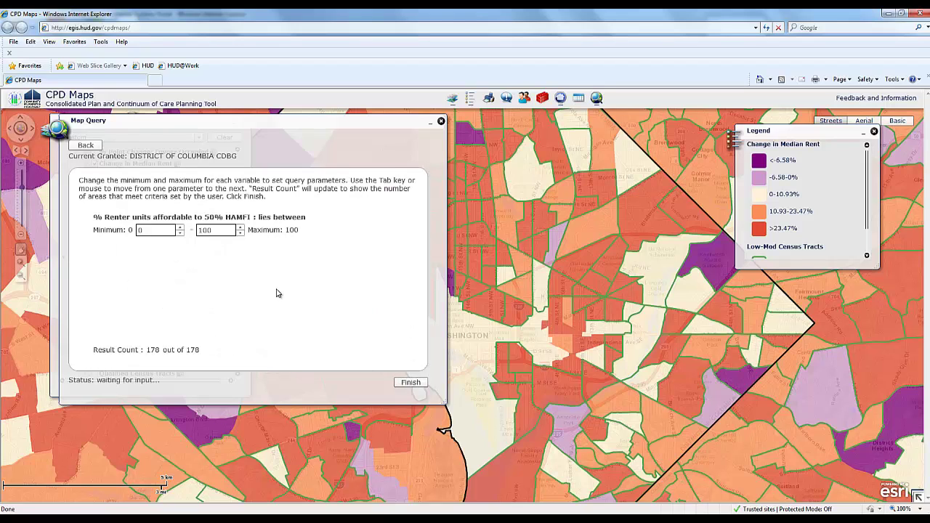
pyautogui.click(153, 231)
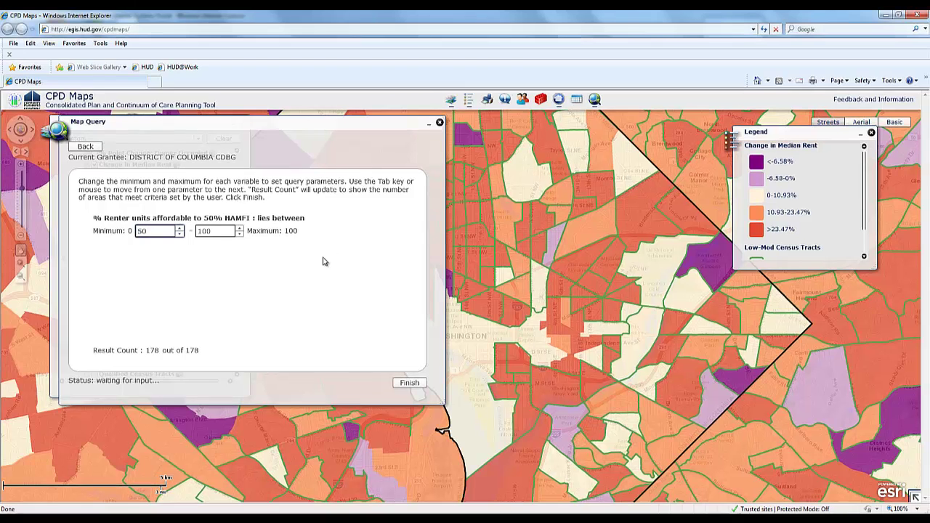
pyautogui.press('Tab')
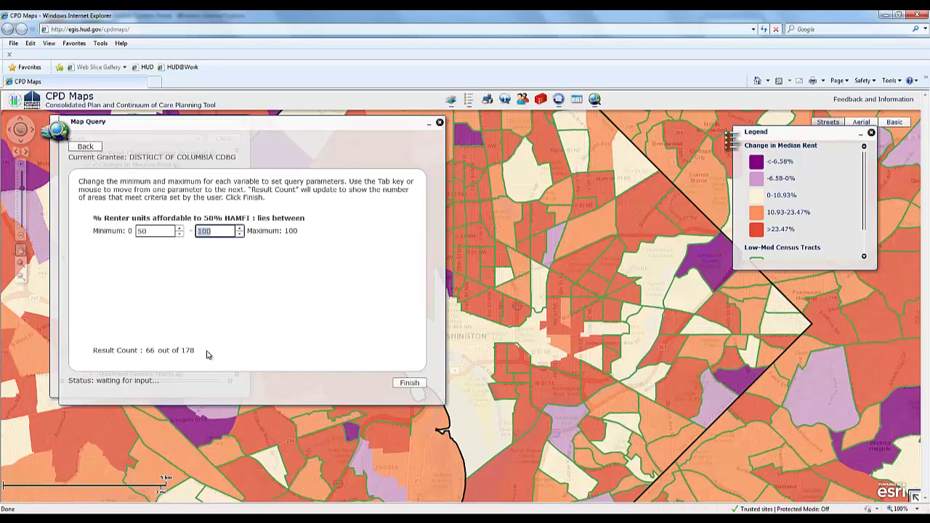
pyautogui.moveTo(155, 231); pyautogui.dragTo(136, 231)
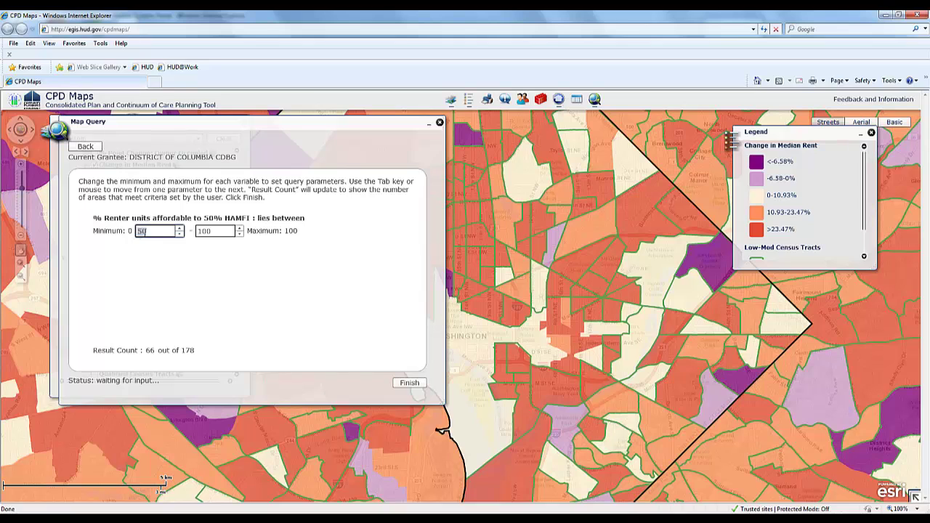
pyautogui.write('70')
pyautogui.press('Tab')
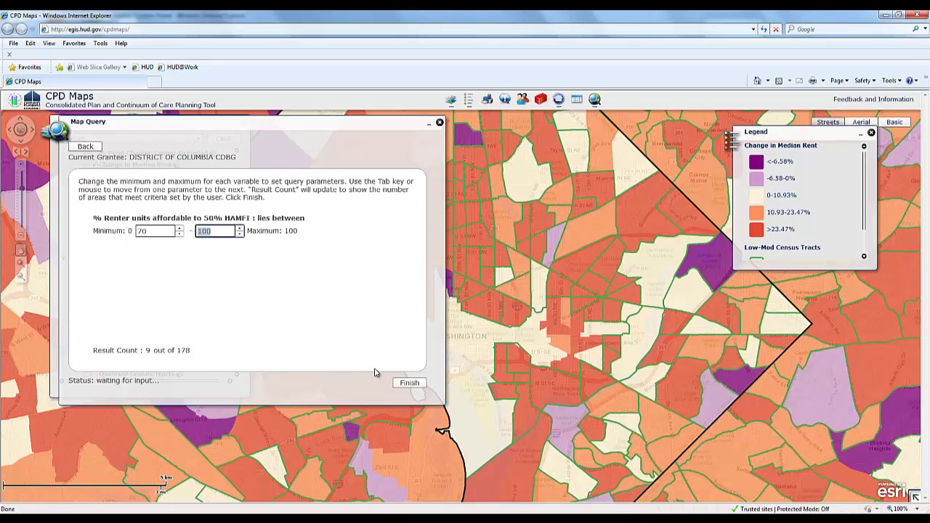
pyautogui.click(401, 386)
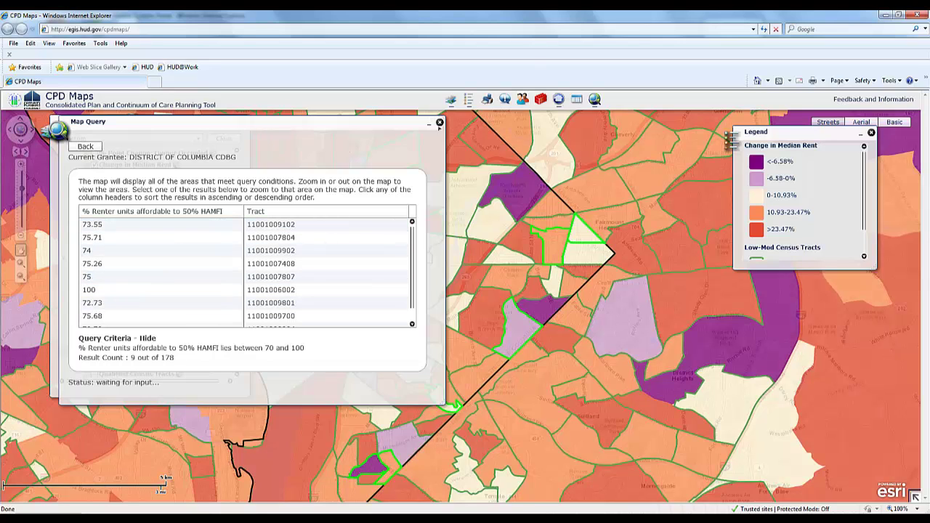
# Close the query results and pan the map to centre the highlighted tracts
pyautogui.click(439, 122)
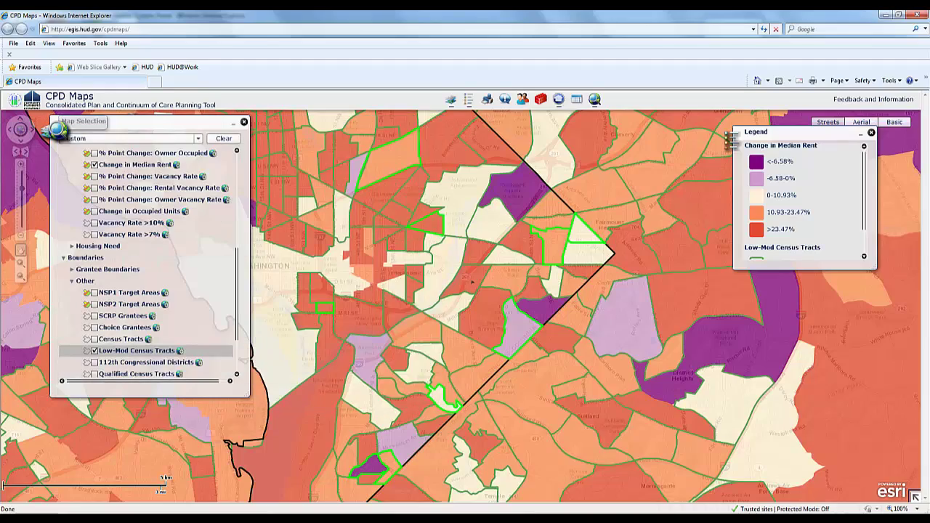
pyautogui.moveTo(471, 282); pyautogui.dragTo(504, 298)
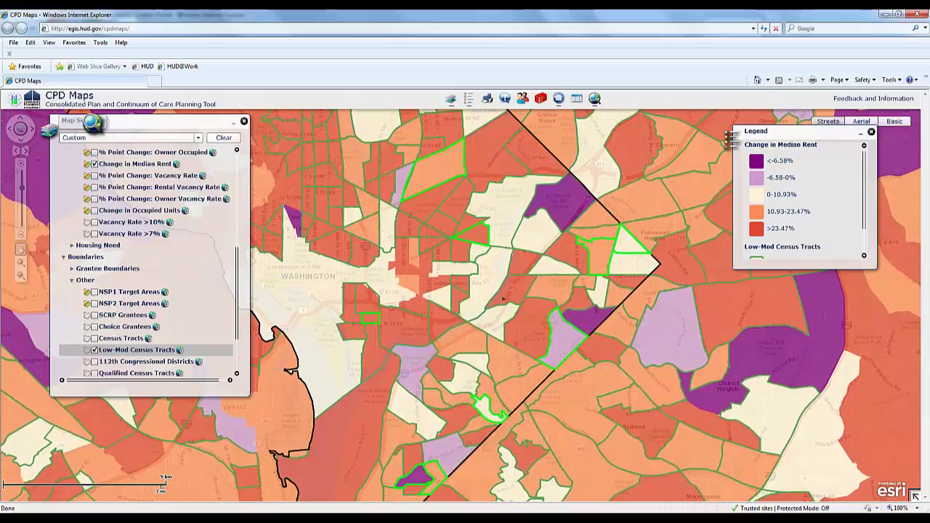